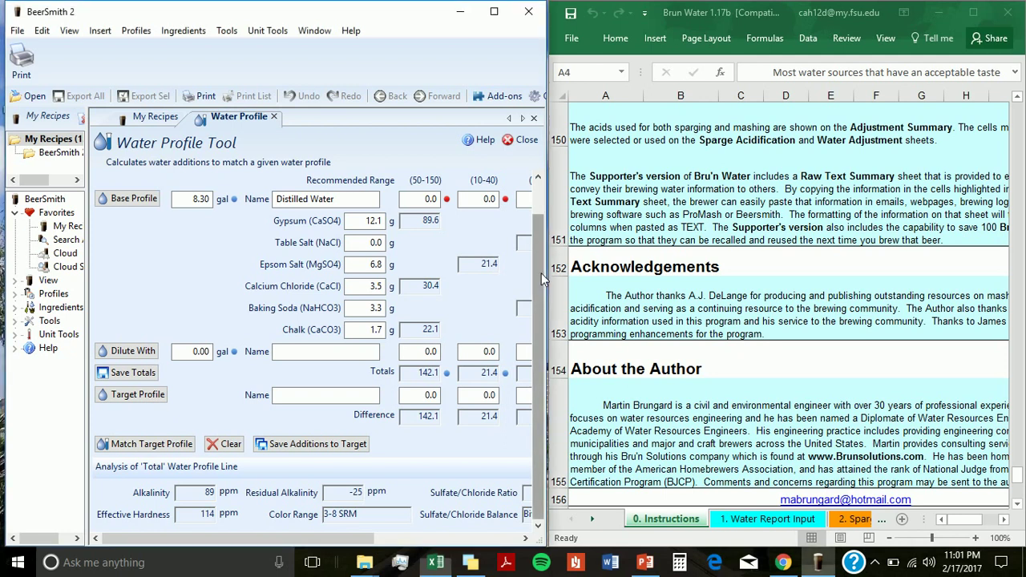
Scroll across the Water Profile Tool's ion columns to review the current totals.
{"action": "mouse_move", "coordinate": [541, 271]}
{"action": "left_mouse_down"}
{"action": "mouse_move", "coordinate": [538, 240]}
{"action": "mouse_move", "coordinate": [535, 292]}
{"action": "mouse_move", "coordinate": [530, 250]}
{"action": "mouse_move", "coordinate": [526, 274]}
{"action": "left_mouse_up"}
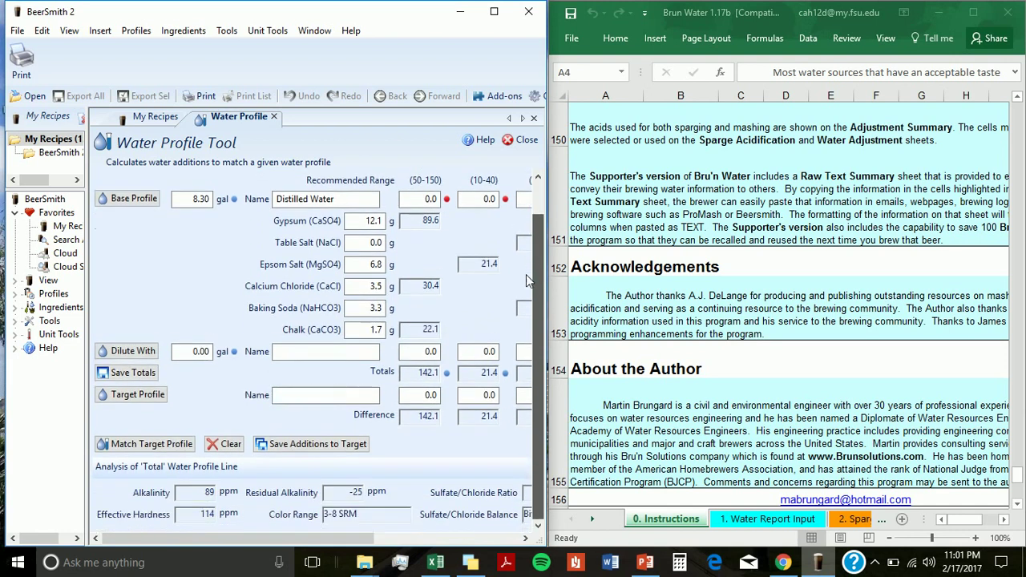
{"action": "scroll", "coordinate": [518, 289], "scroll_direction": "up", "scroll_amount": 1}
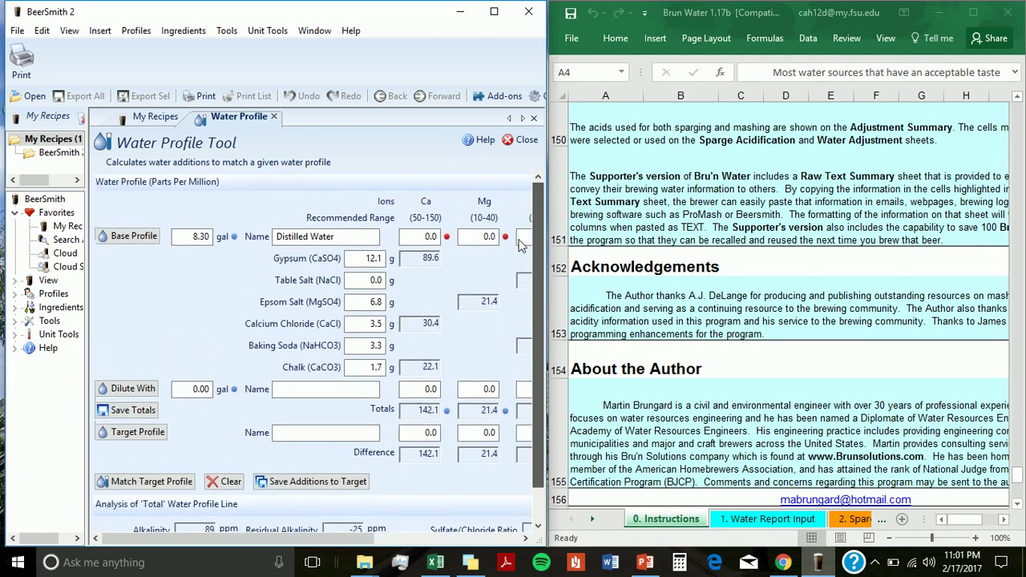
{"action": "scroll", "coordinate": [520, 284], "scroll_direction": "down", "scroll_amount": 1}
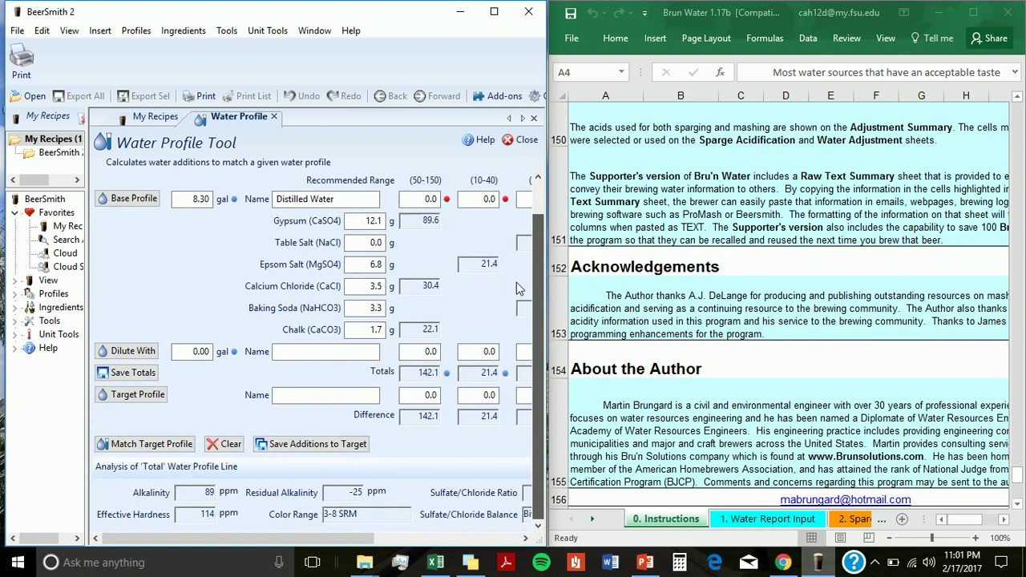
{"action": "scroll", "coordinate": [516, 288], "scroll_direction": "up", "scroll_amount": 1}
{"action": "scroll", "coordinate": [519, 291], "scroll_direction": "down", "scroll_amount": 1}
{"action": "scroll", "coordinate": [519, 291], "scroll_direction": "right", "scroll_amount": 5}
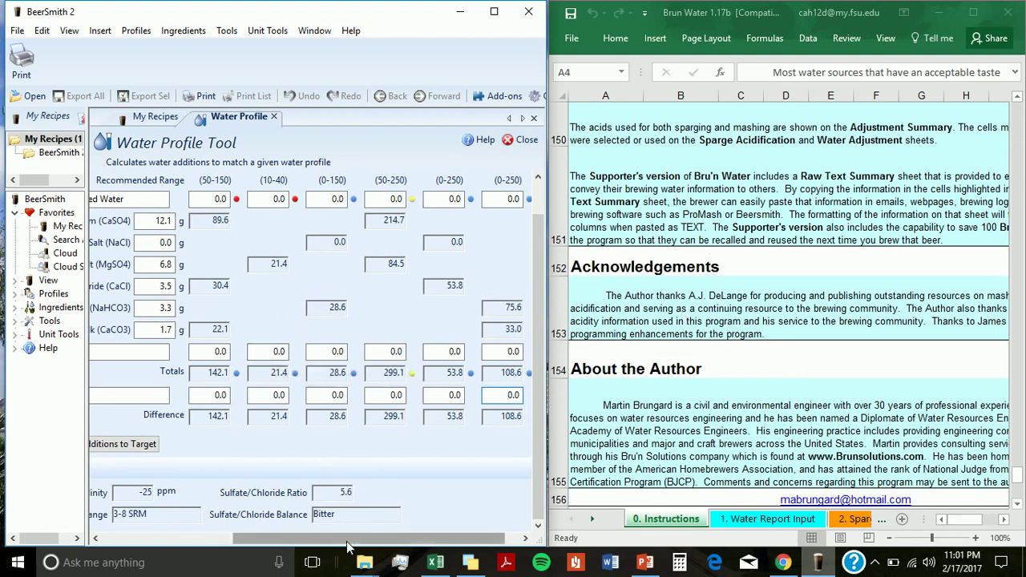
Bring the Bru'n Water workbook to the front and maximize it.
{"action": "mouse_move", "coordinate": [347, 545]}
{"action": "left_mouse_down"}
{"action": "mouse_move", "coordinate": [335, 524]}
{"action": "mouse_move", "coordinate": [421, 513]}
{"action": "left_mouse_up"}
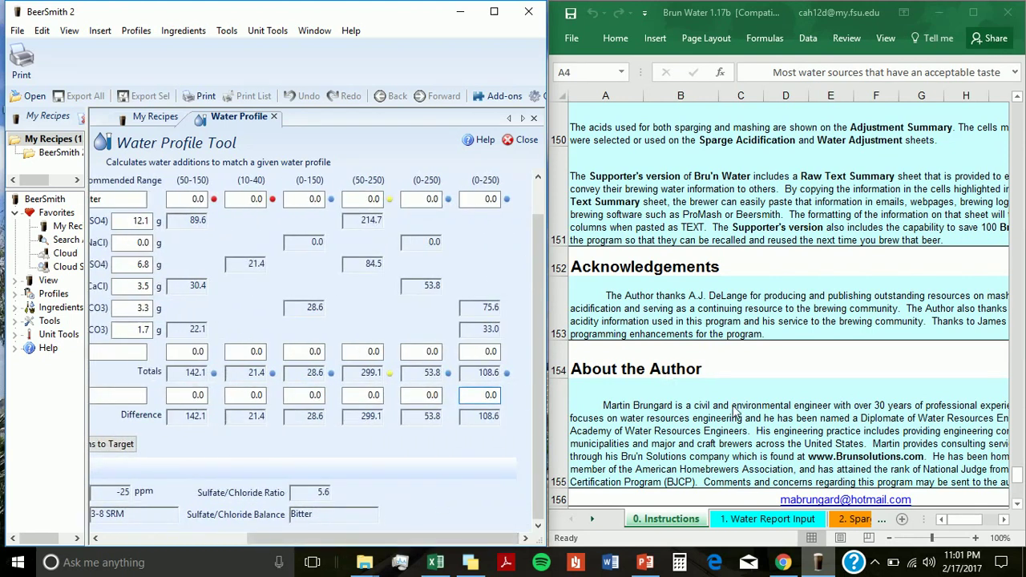
{"action": "mouse_move", "coordinate": [645, 562]}
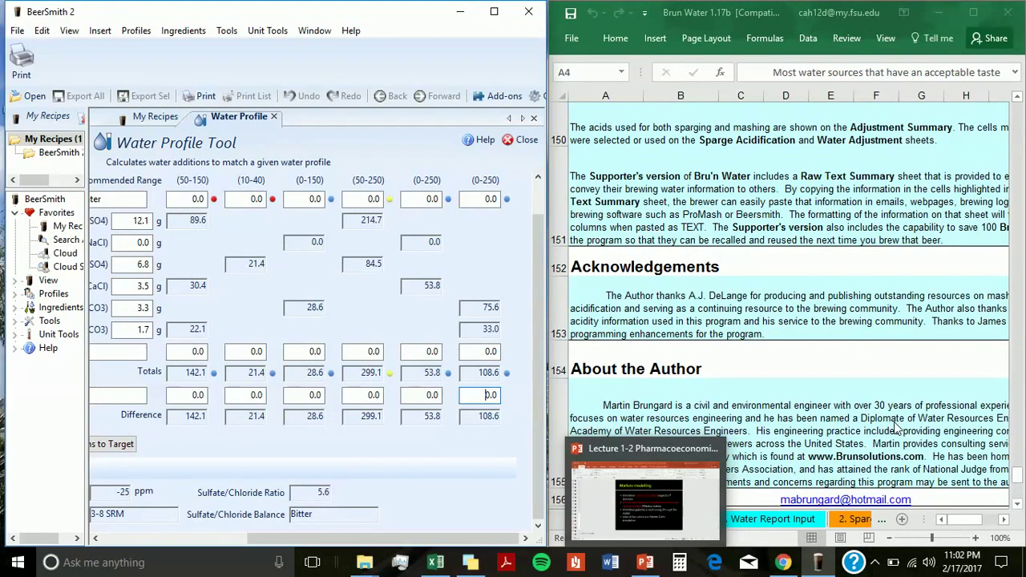
{"action": "left_click", "coordinate": [766, 406]}
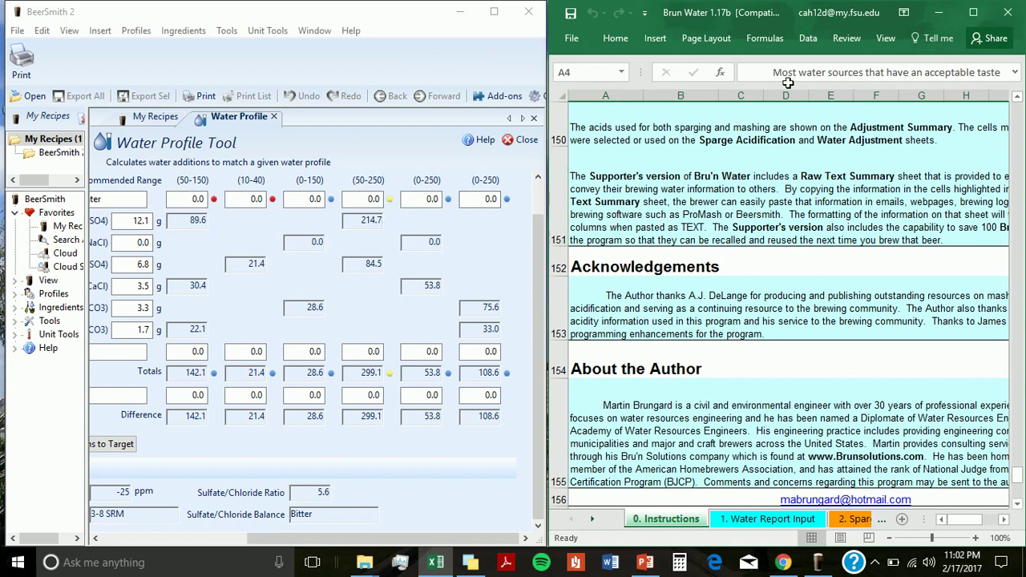
{"action": "left_click", "coordinate": [972, 13]}
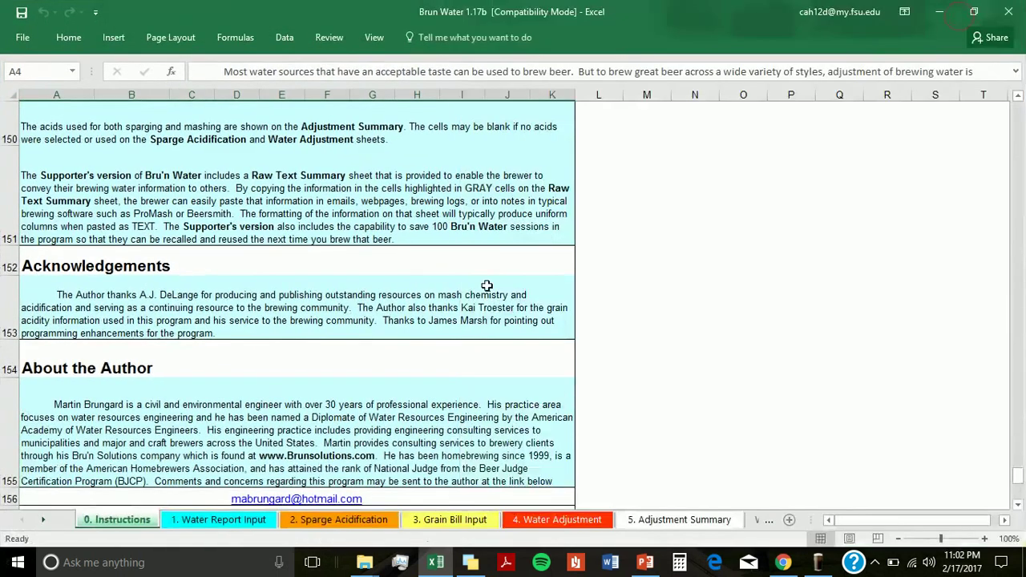
On the 4. Water Adjustment sheet, pick Brown Full as the desired water profile beside BeerSmith.
{"action": "left_click", "coordinate": [521, 523]}
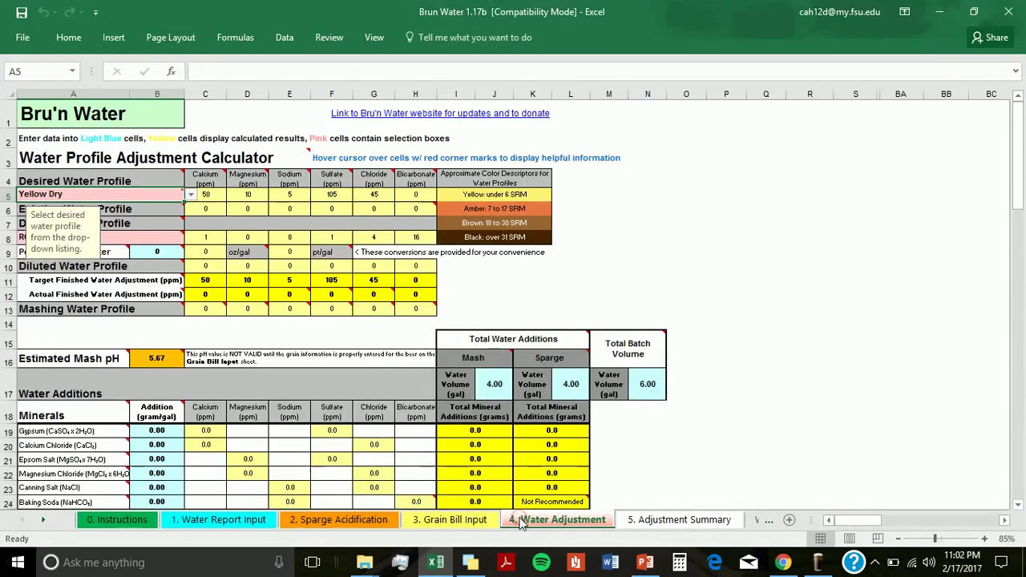
{"action": "left_click", "coordinate": [973, 11]}
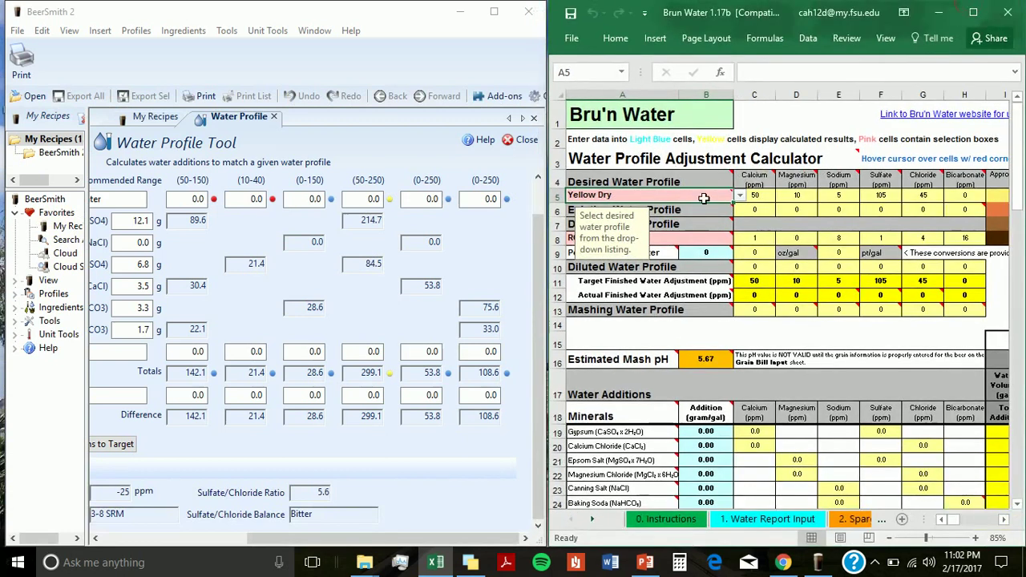
{"action": "left_click", "coordinate": [739, 197]}
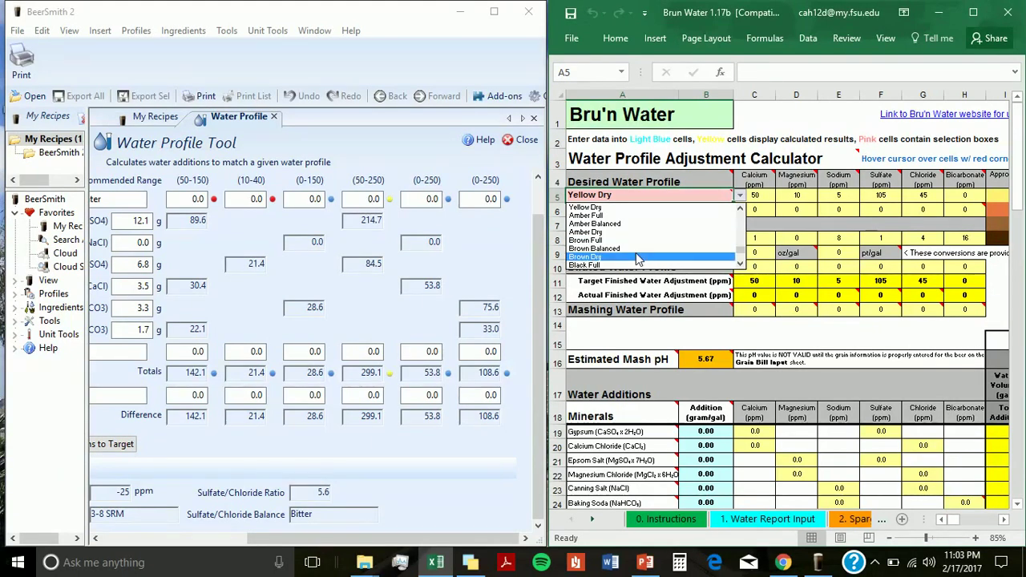
{"action": "left_click", "coordinate": [630, 241]}
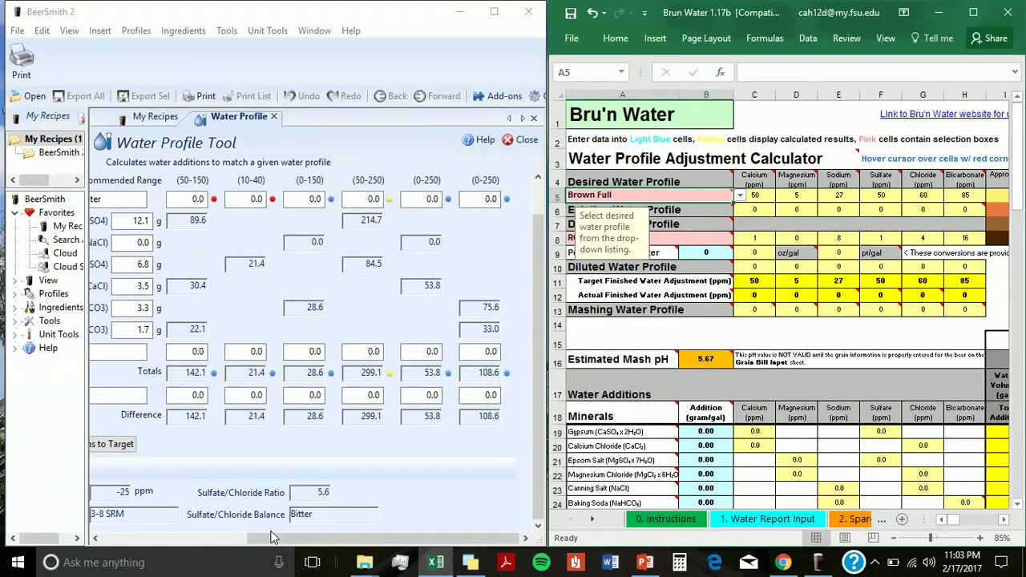
Name the target water profile 'Brown Full (Bru'n water)'.
{"action": "mouse_move", "coordinate": [273, 538]}
{"action": "left_mouse_down"}
{"action": "mouse_move", "coordinate": [219, 537]}
{"action": "mouse_move", "coordinate": [255, 536]}
{"action": "left_mouse_up"}
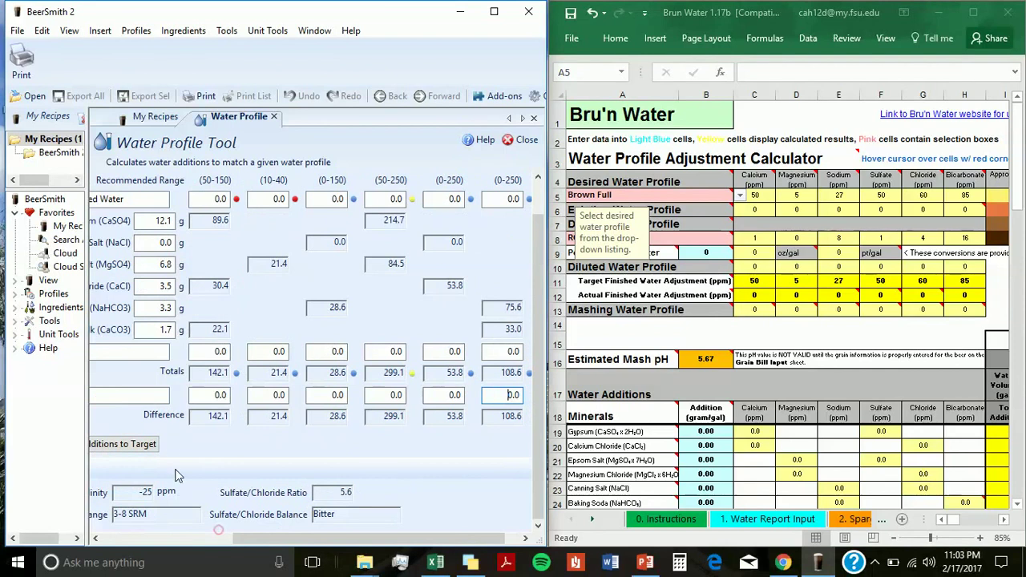
{"action": "left_click_drag", "start_coordinate": [325, 541], "coordinate": [269, 541]}
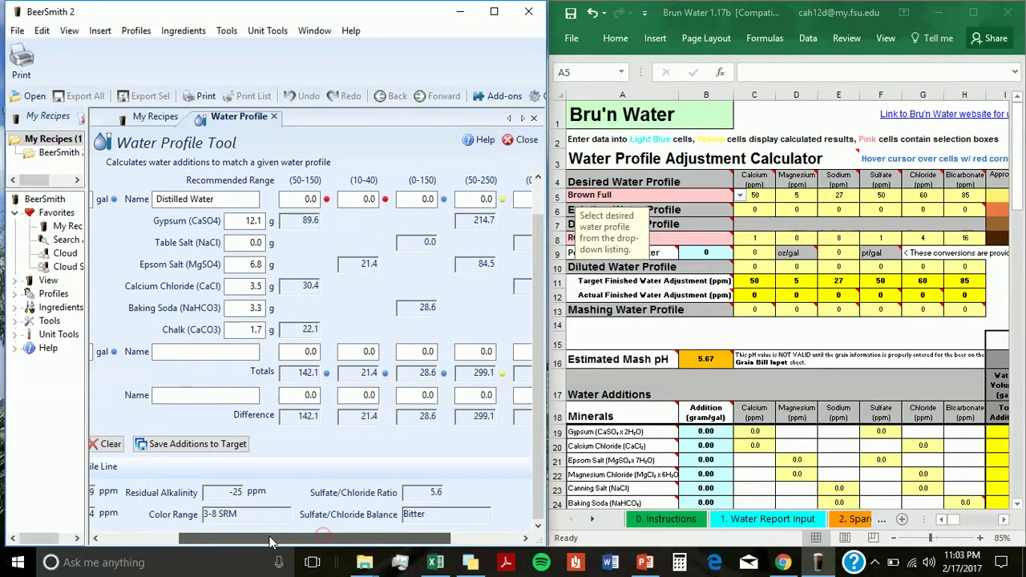
{"action": "left_click", "coordinate": [214, 396]}
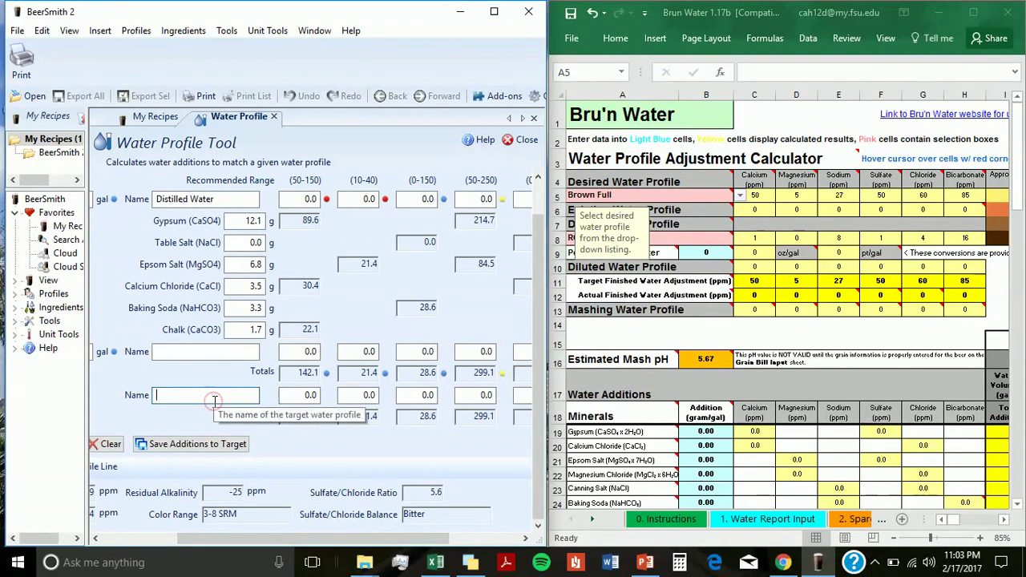
{"action": "type", "text": "Bro"}
{"action": "type", "text": "wn Full (Bru'n water"}
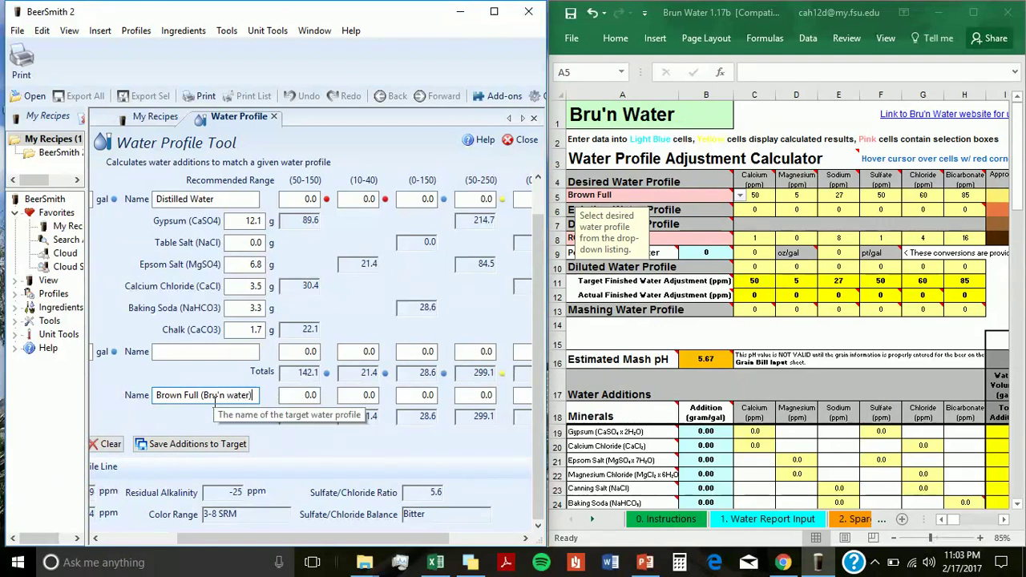
{"action": "type", "text": ")"}
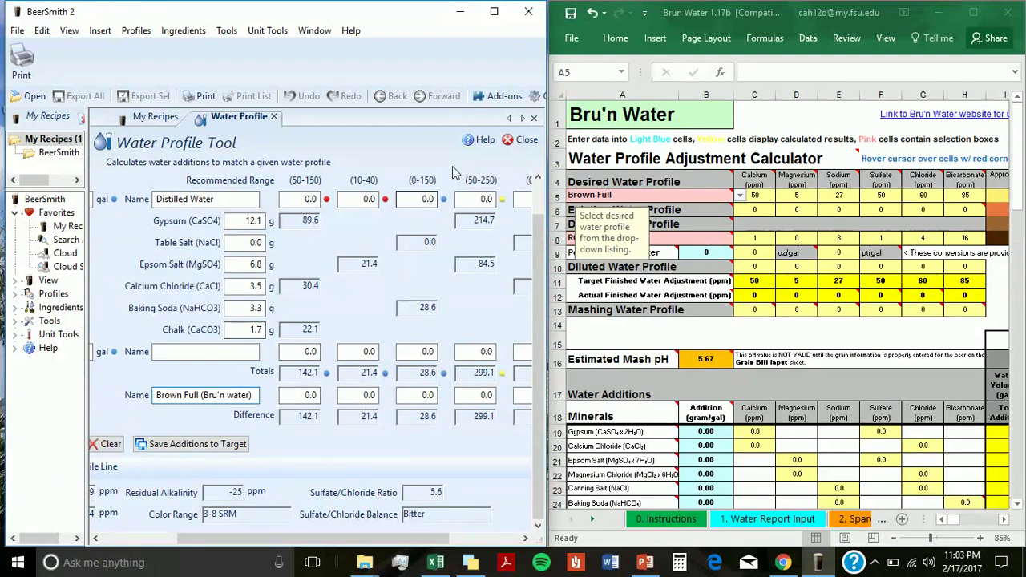
{"action": "scroll", "coordinate": [338, 337], "scroll_direction": "up", "scroll_amount": 1}
{"action": "scroll", "coordinate": [336, 331], "scroll_direction": "down", "scroll_amount": 1}
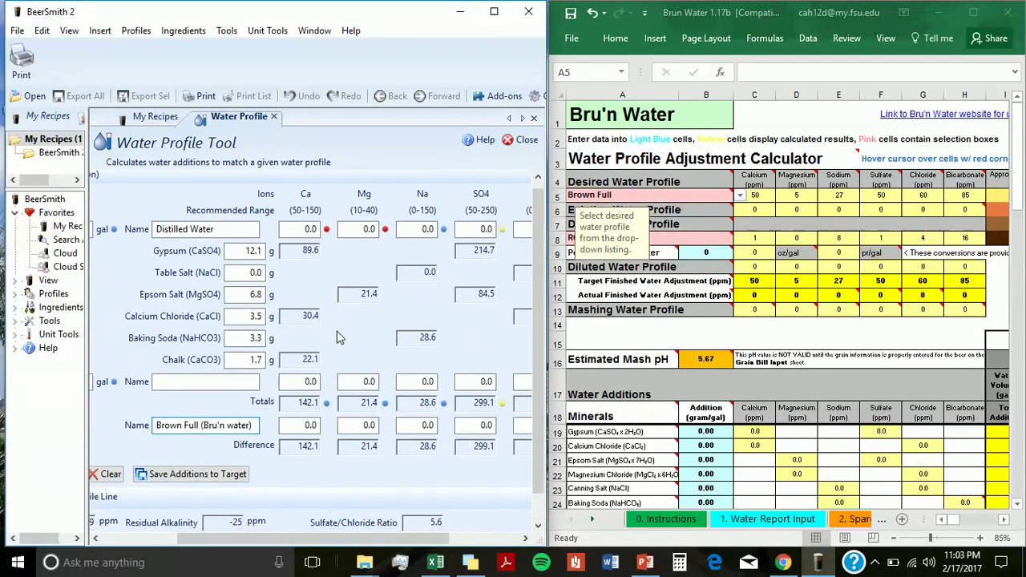
{"action": "scroll", "coordinate": [337, 331], "scroll_direction": "up", "scroll_amount": 1}
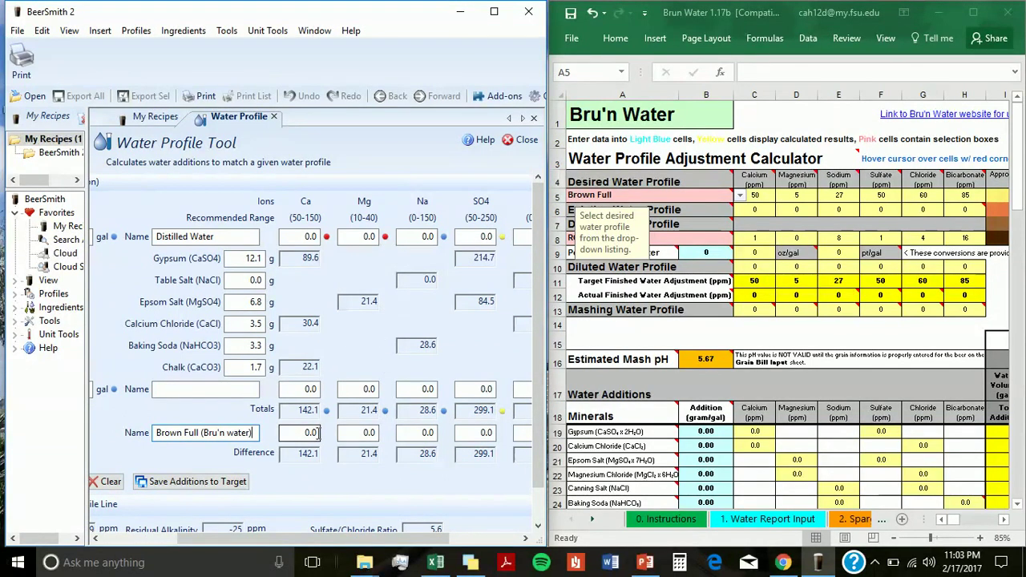
Enter target ions Ca 50, Mg 5, Na 27, SO4 50, Cl 60, HCO3 85.
{"action": "left_click", "coordinate": [317, 433]}
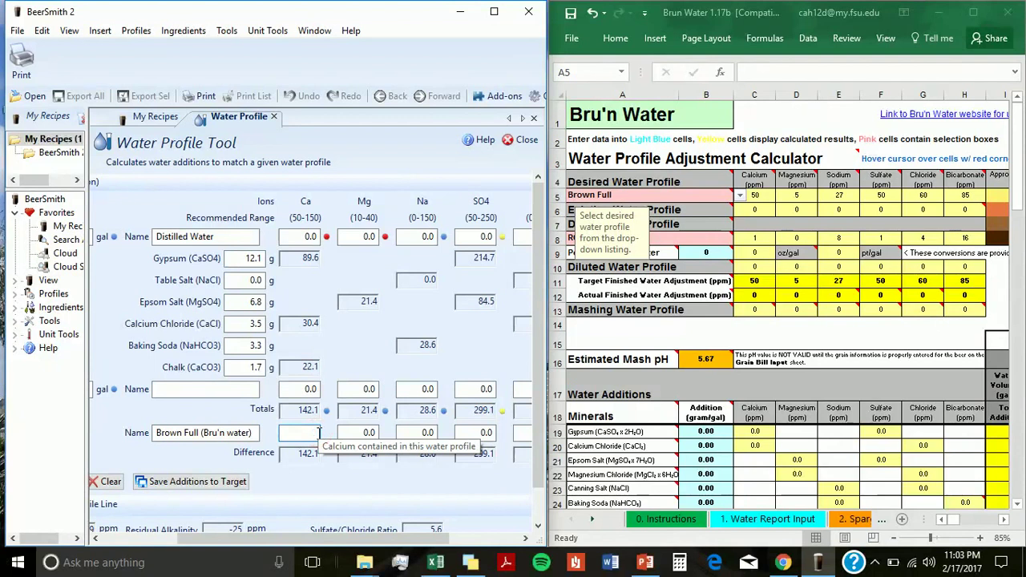
{"action": "key", "text": "Tab"}
{"action": "left_click", "coordinate": [317, 432]}
{"action": "key", "text": "BackSpace"}
{"action": "type", "text": "50"}
{"action": "key", "text": "Tab"}
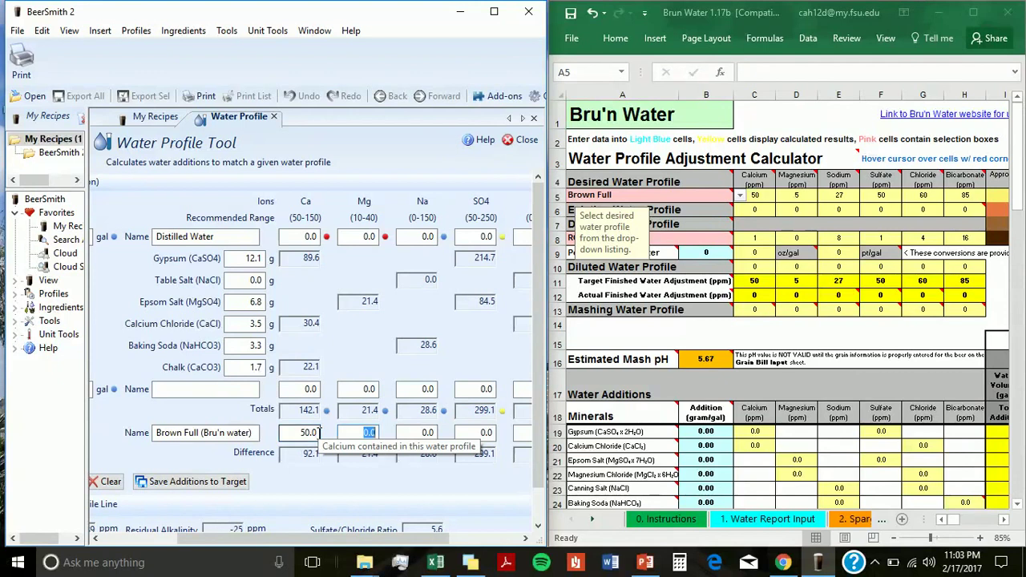
{"action": "type", "text": "5"}
{"action": "key", "text": "Tab"}
{"action": "type", "text": "27"}
{"action": "key", "text": "Tab"}
{"action": "type", "text": "50"}
{"action": "key", "text": "Tab"}
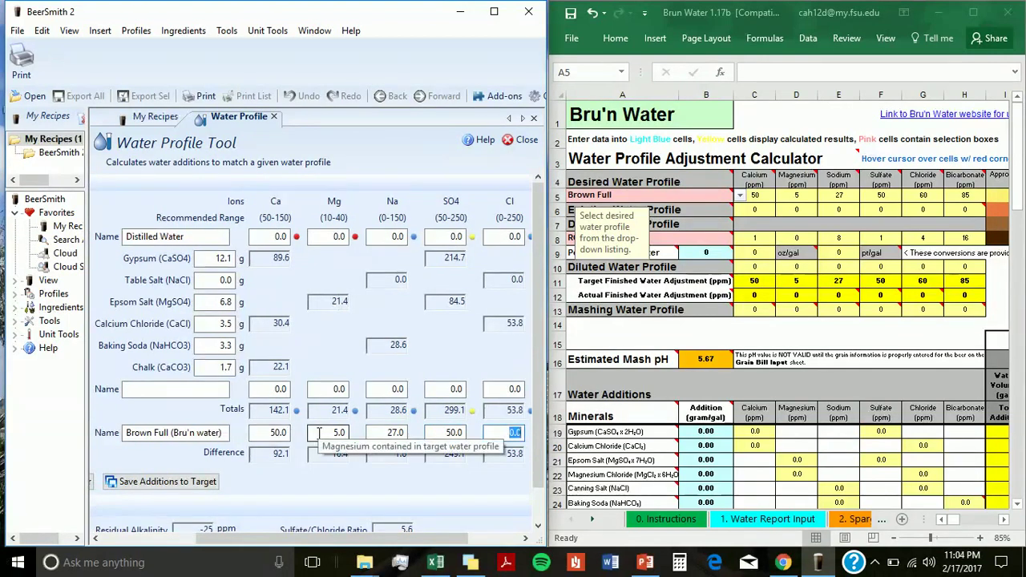
{"action": "type", "text": "60"}
{"action": "key", "text": "Tab"}
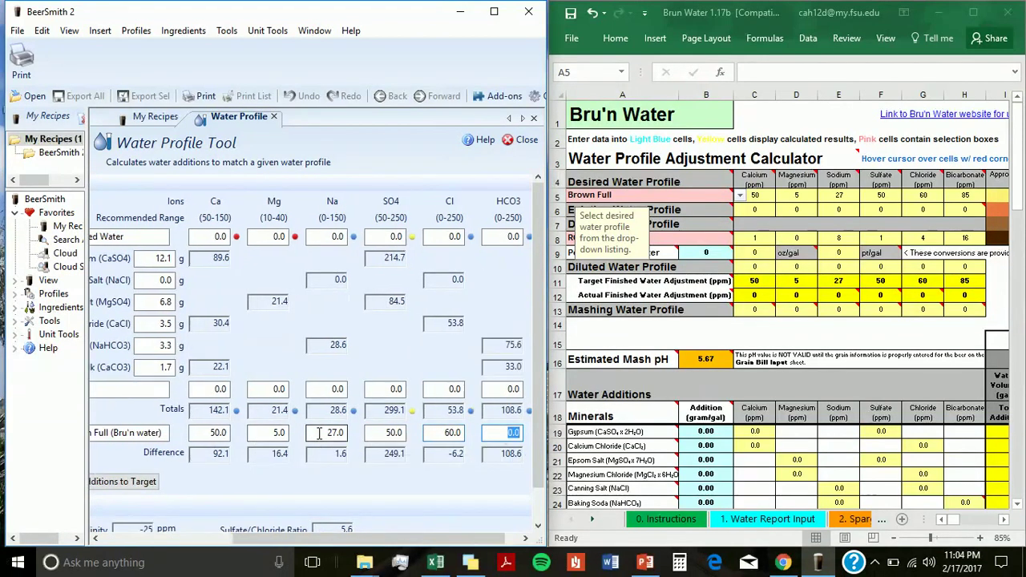
{"action": "type", "text": "85"}
{"action": "key", "text": "Tab"}
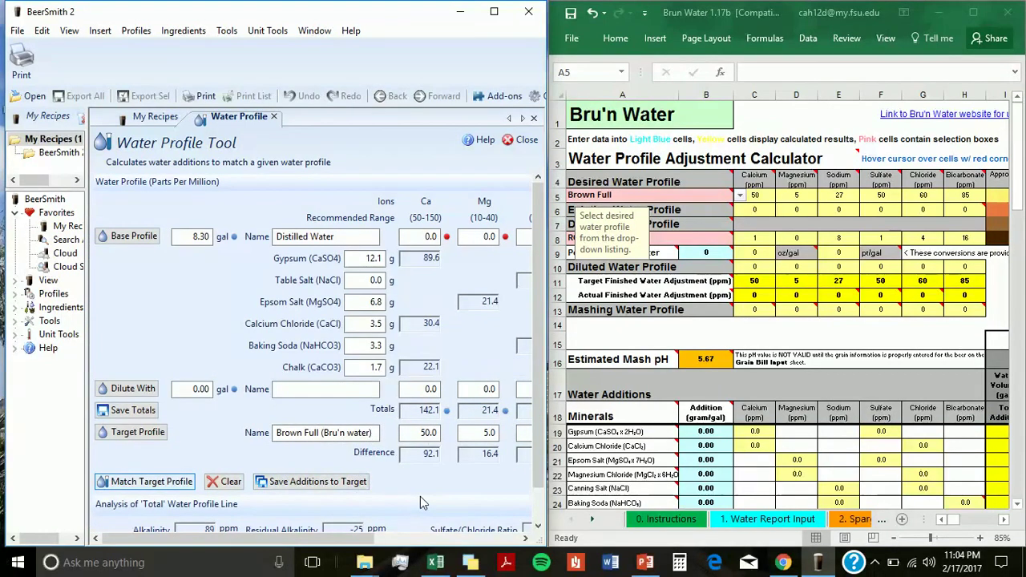
Scroll the Water Profile panel to review its ion columns.
{"action": "left_click_drag", "start_coordinate": [335, 545], "coordinate": [432, 535]}
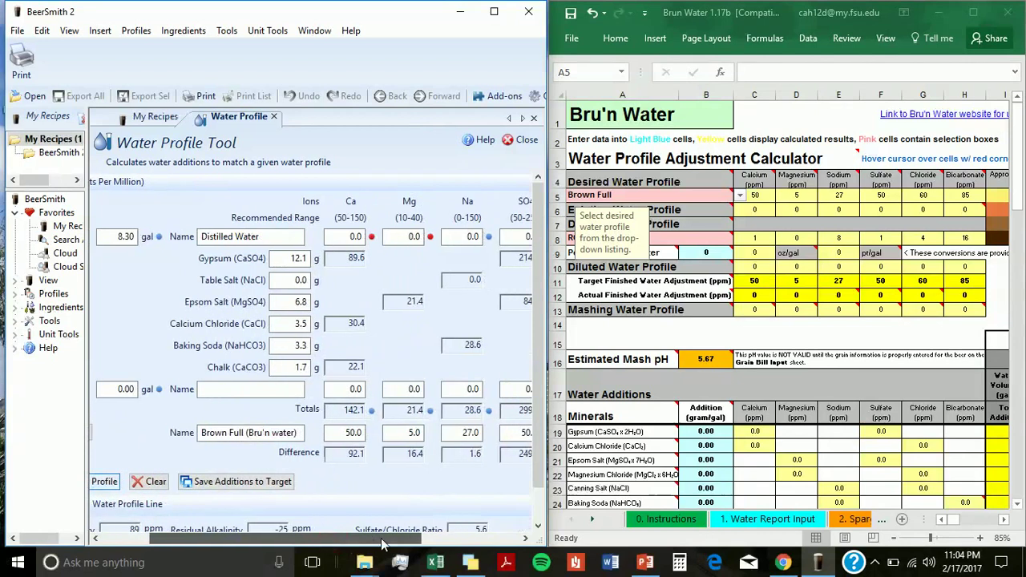
{"action": "left_click_drag", "start_coordinate": [433, 529], "coordinate": [324, 530]}
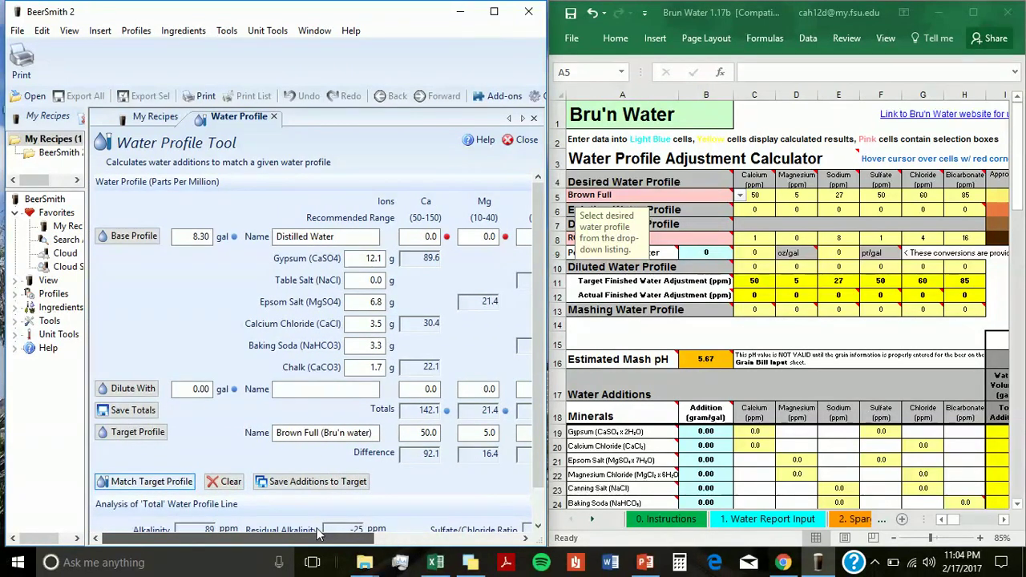
{"action": "mouse_move", "coordinate": [318, 533]}
{"action": "left_mouse_down"}
{"action": "mouse_move", "coordinate": [362, 528]}
{"action": "mouse_move", "coordinate": [319, 521]}
{"action": "left_mouse_up"}
{"action": "mouse_move", "coordinate": [319, 518]}
{"action": "left_mouse_down"}
{"action": "mouse_move", "coordinate": [391, 521]}
{"action": "mouse_move", "coordinate": [321, 525]}
{"action": "left_mouse_up"}
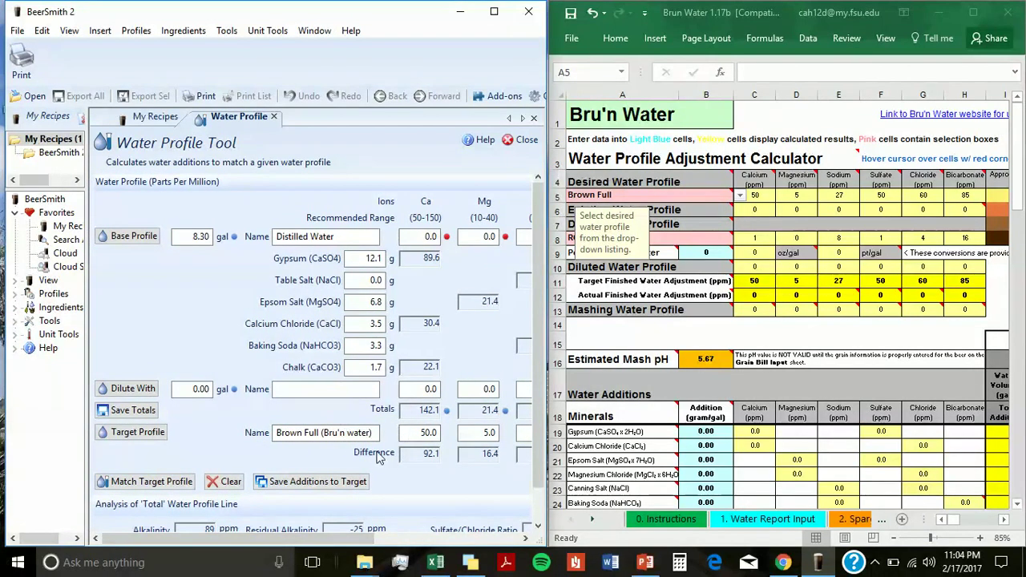
Match the Brown Full target to compute distilled-water salt additions, then maximize BeerSmith.
{"action": "left_click", "coordinate": [160, 481]}
{"action": "scroll", "coordinate": [168, 479], "scroll_direction": "right", "scroll_amount": 5}
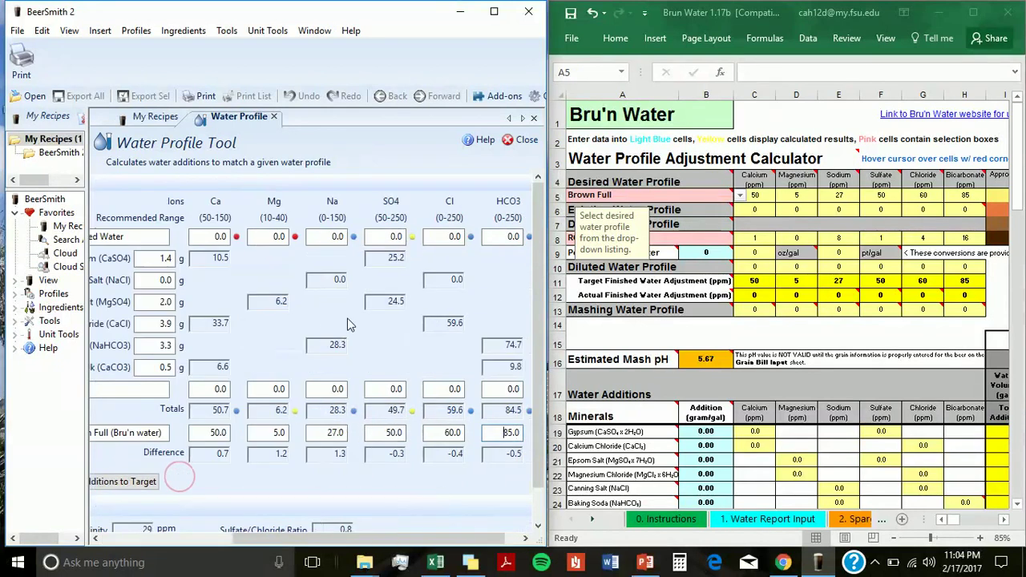
{"action": "left_click", "coordinate": [494, 11]}
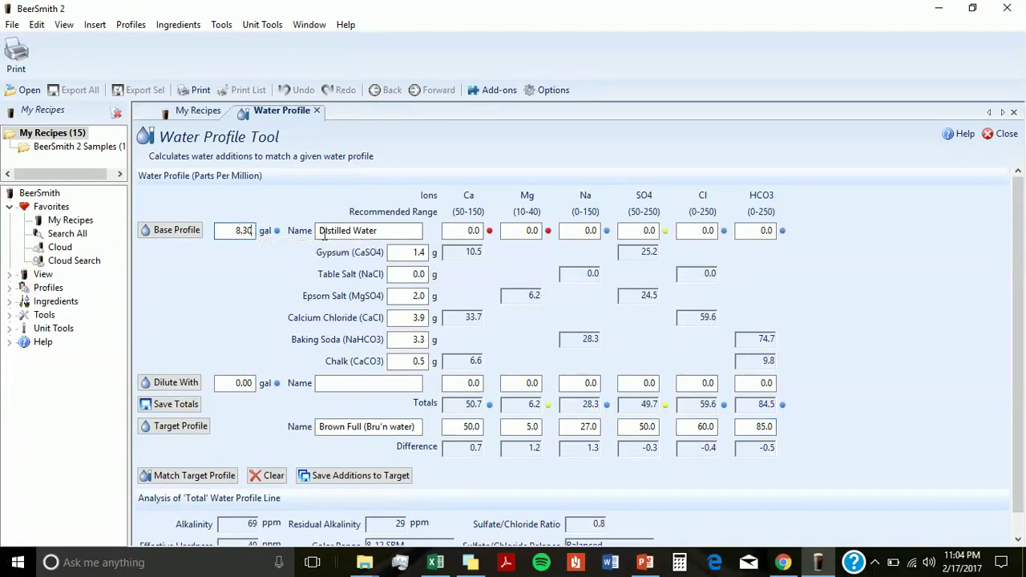
{"action": "left_click", "coordinate": [250, 230]}
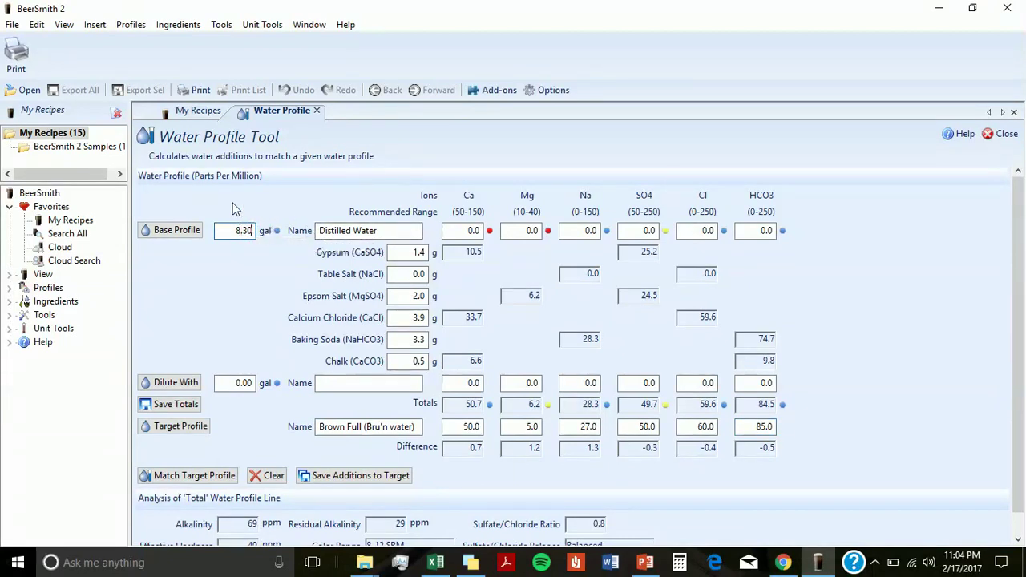
{"action": "left_click", "coordinate": [200, 231]}
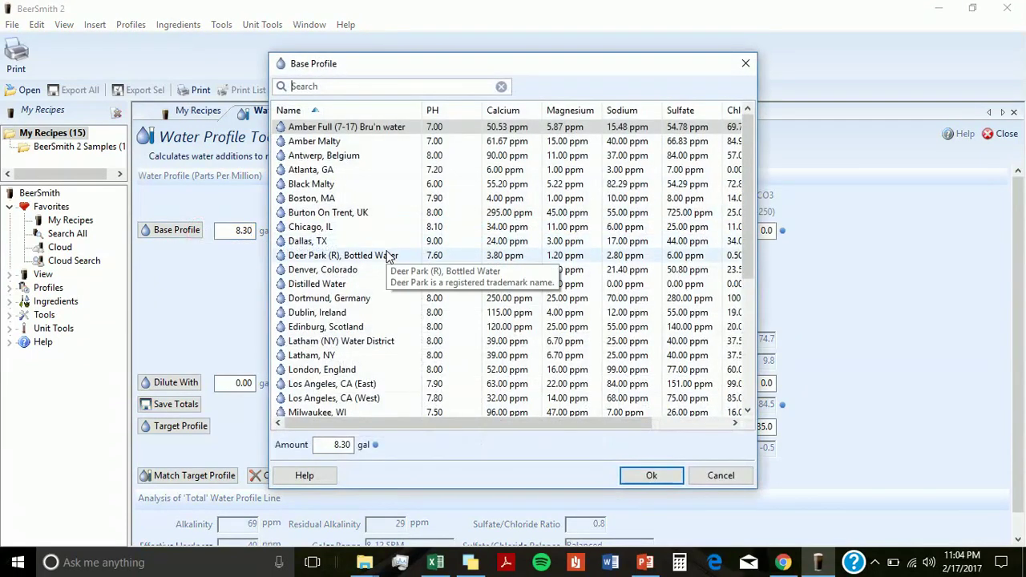
{"action": "scroll", "coordinate": [387, 256], "scroll_direction": "down", "scroll_amount": 5}
{"action": "scroll", "coordinate": [386, 255], "scroll_direction": "up", "scroll_amount": 5}
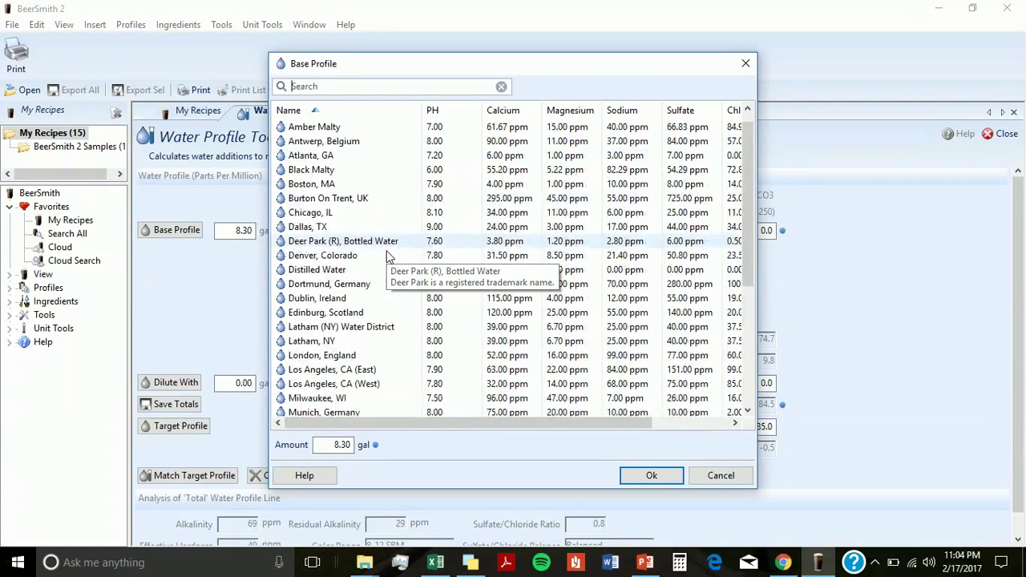
{"action": "scroll", "coordinate": [387, 255], "scroll_direction": "up", "scroll_amount": 1}
{"action": "scroll", "coordinate": [386, 255], "scroll_direction": "down", "scroll_amount": 5}
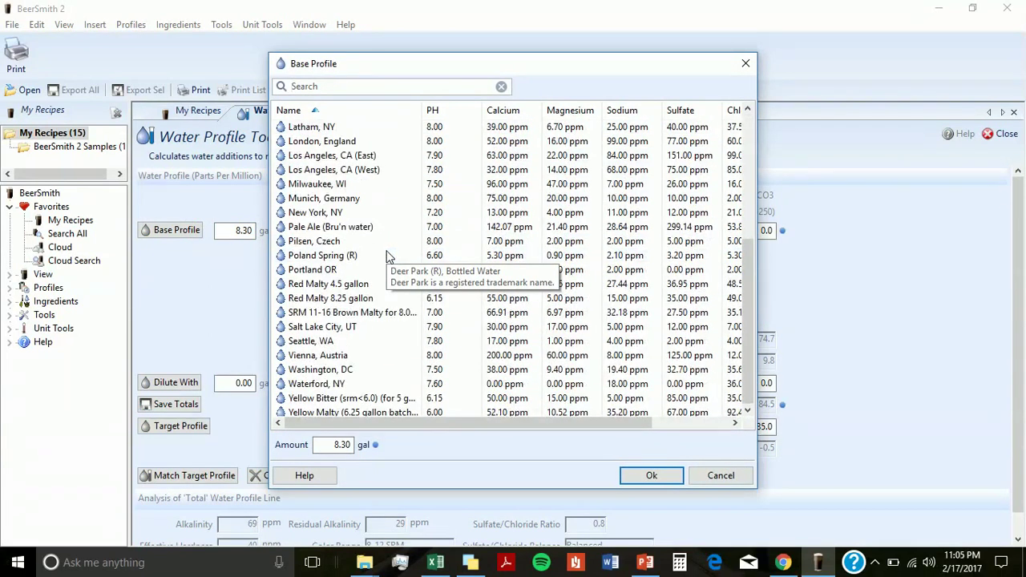
{"action": "scroll", "coordinate": [386, 256], "scroll_direction": "up", "scroll_amount": 5}
{"action": "scroll", "coordinate": [386, 255], "scroll_direction": "down", "scroll_amount": 5}
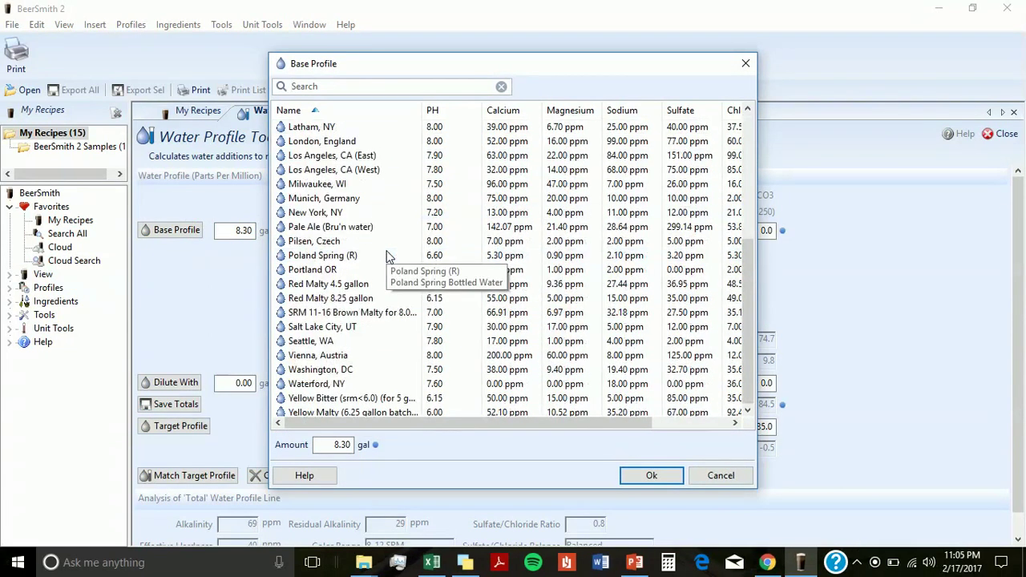
{"action": "scroll", "coordinate": [386, 256], "scroll_direction": "up", "scroll_amount": 5}
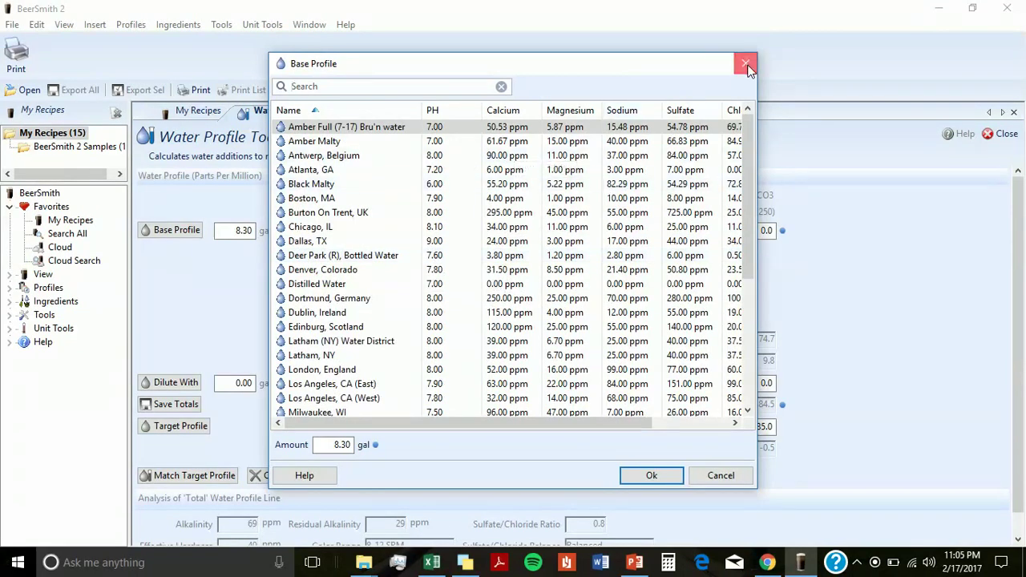
{"action": "left_click", "coordinate": [745, 63]}
{"action": "scroll", "coordinate": [221, 354], "scroll_direction": "down", "scroll_amount": 1}
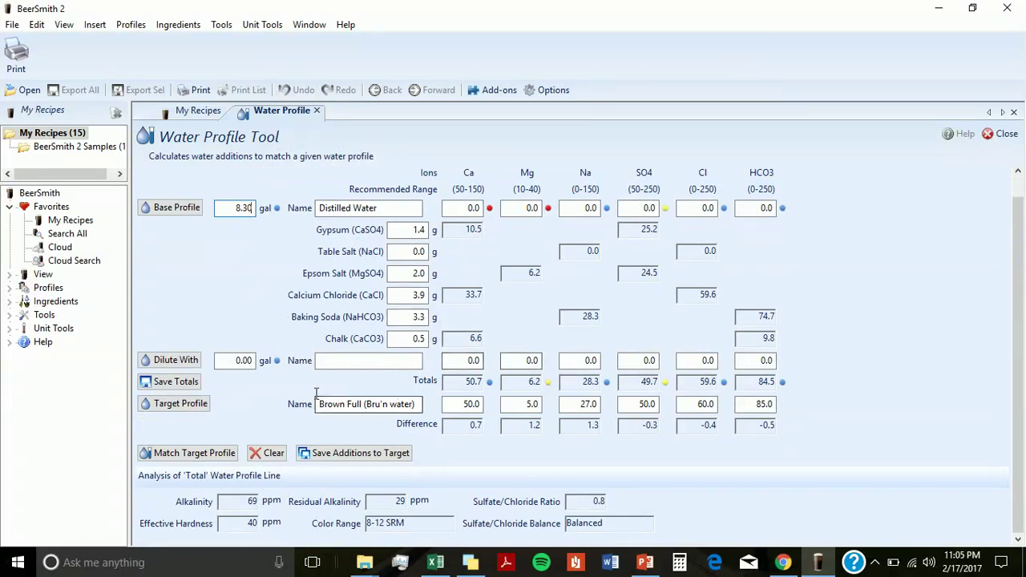
Save the matched totals as water profile 'Brown Full Bru'n Water', replacing the default name.
{"action": "left_click", "coordinate": [181, 385]}
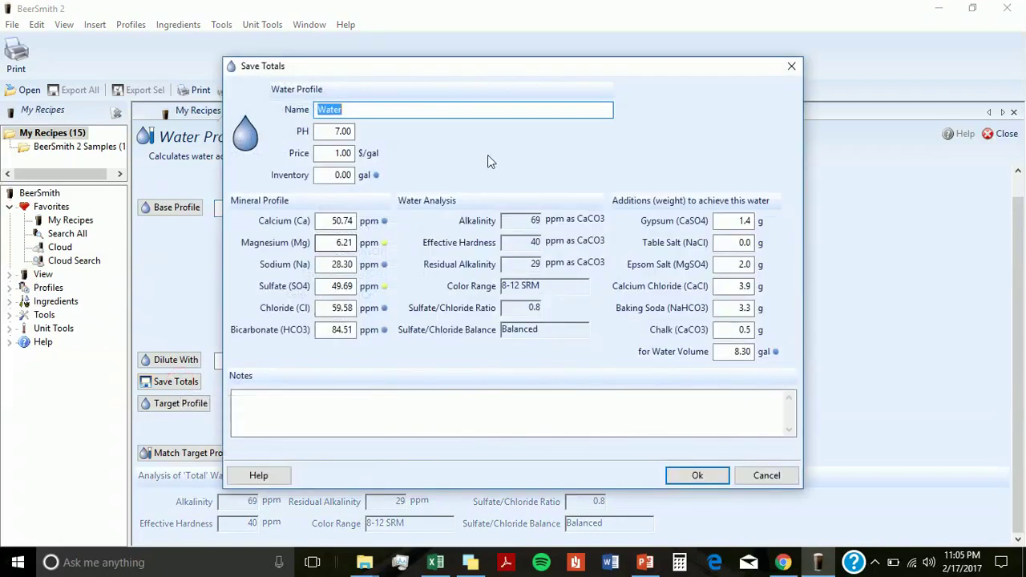
{"action": "key", "text": "BackSpace"}
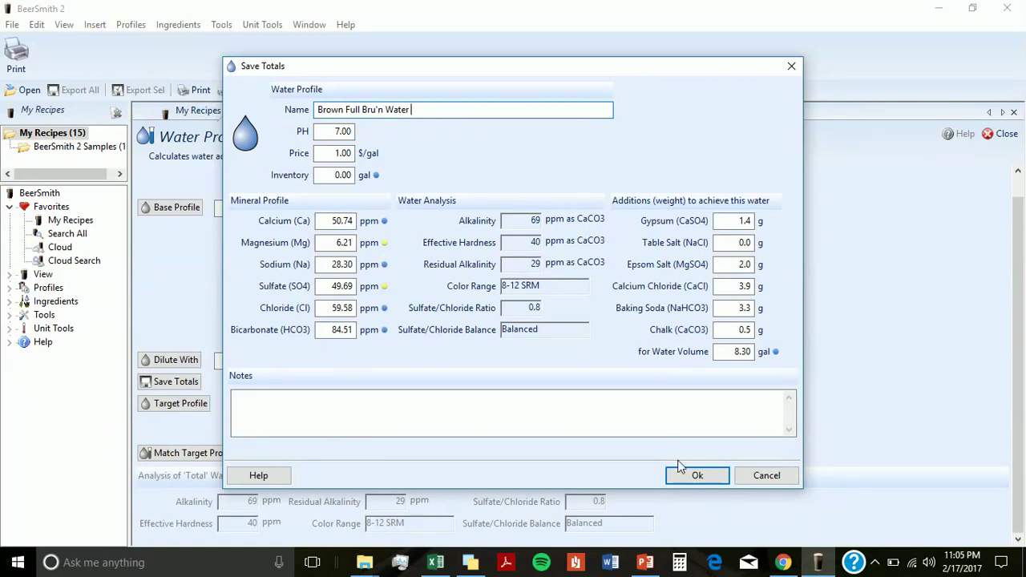
{"action": "left_click_drag", "start_coordinate": [685, 71], "coordinate": [671, 61]}
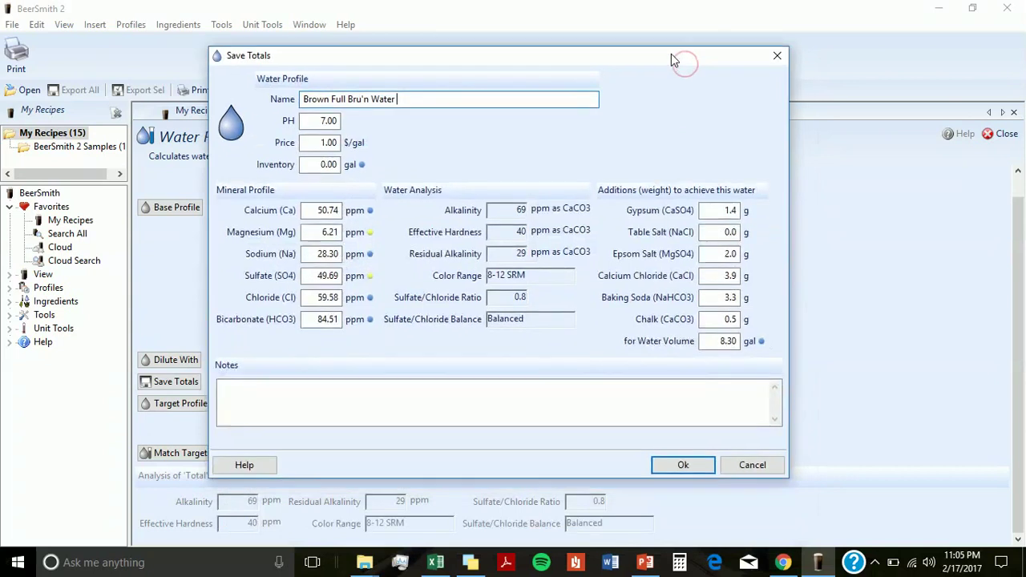
{"action": "left_click", "coordinate": [678, 466]}
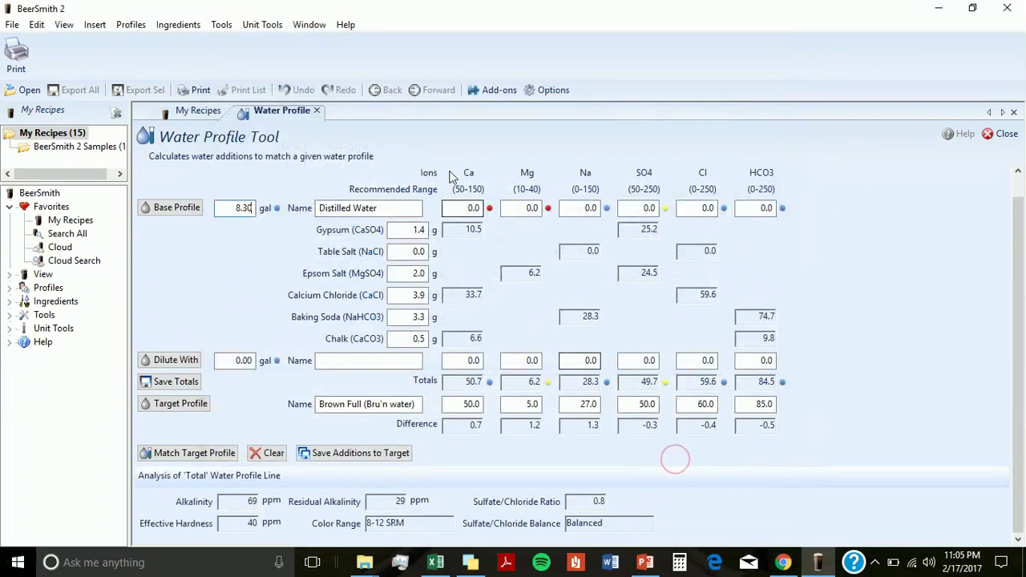
{"action": "left_click", "coordinate": [198, 110]}
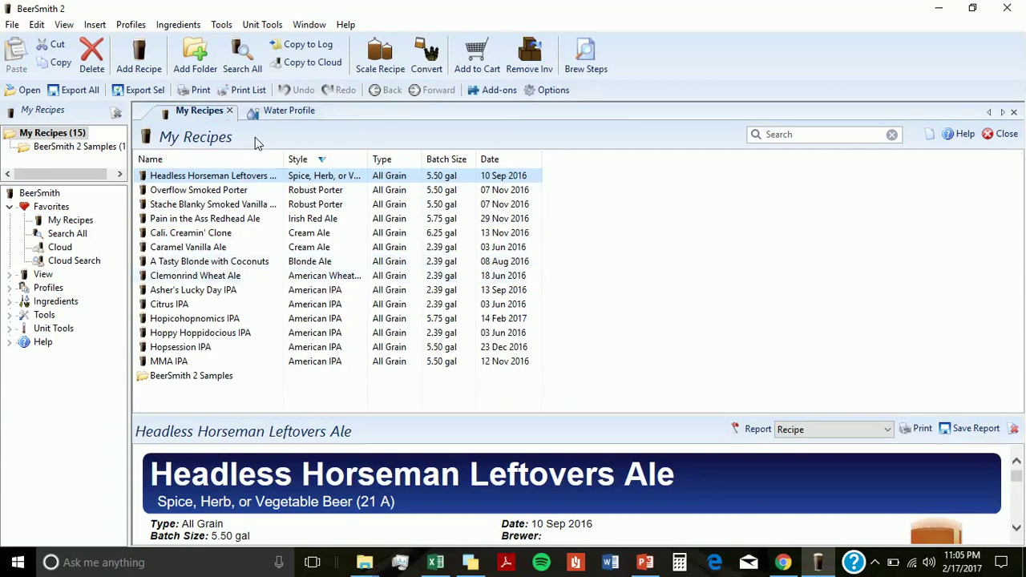
{"action": "left_click", "coordinate": [279, 114]}
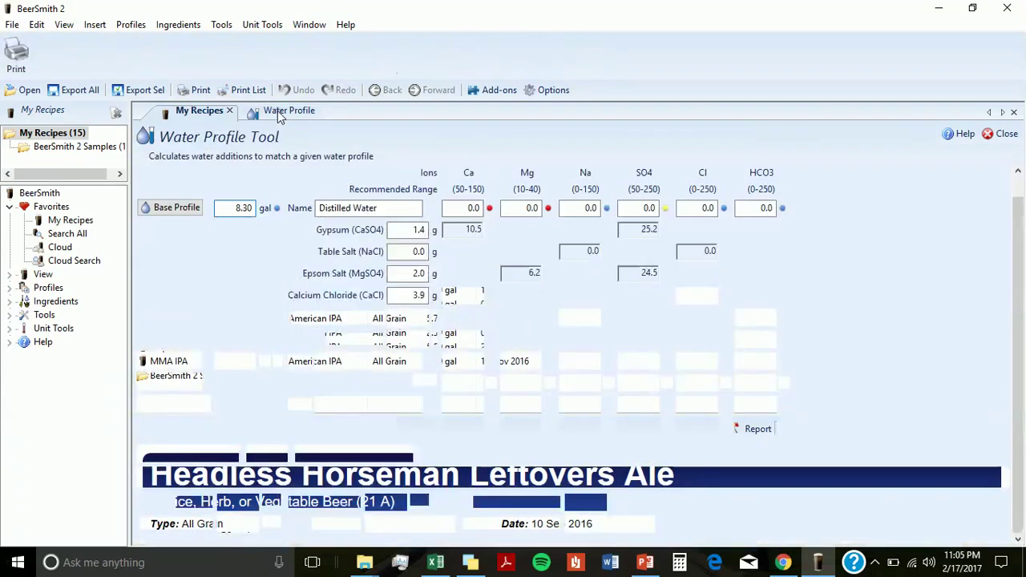